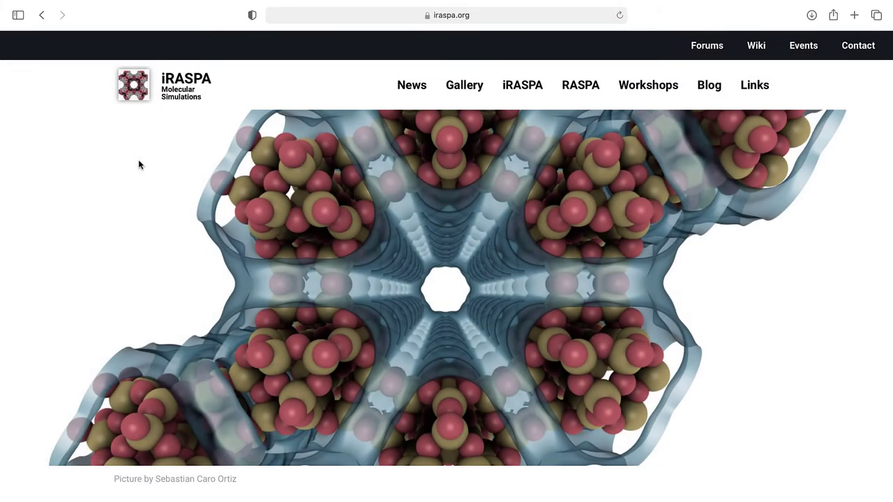
- Browse the iraspa.org Gallery in Safari, then launch iRASPA from Applications
click(456, 93)
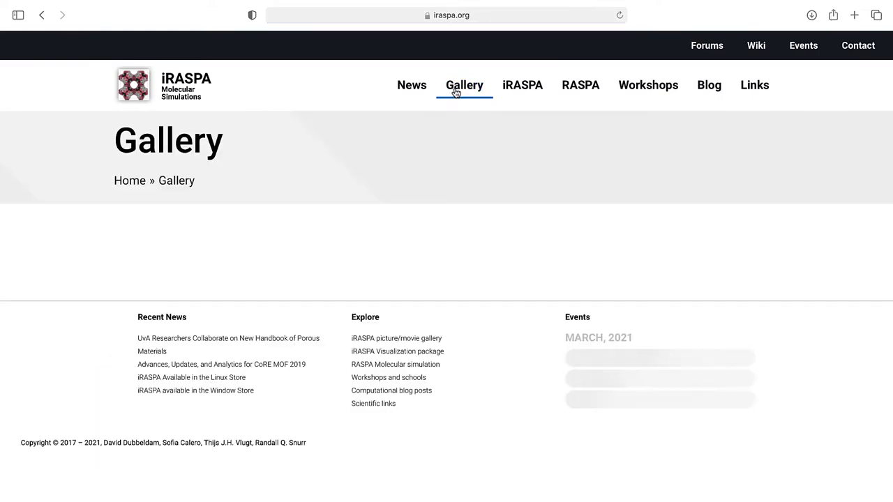
scroll(413, 194, down, 5)
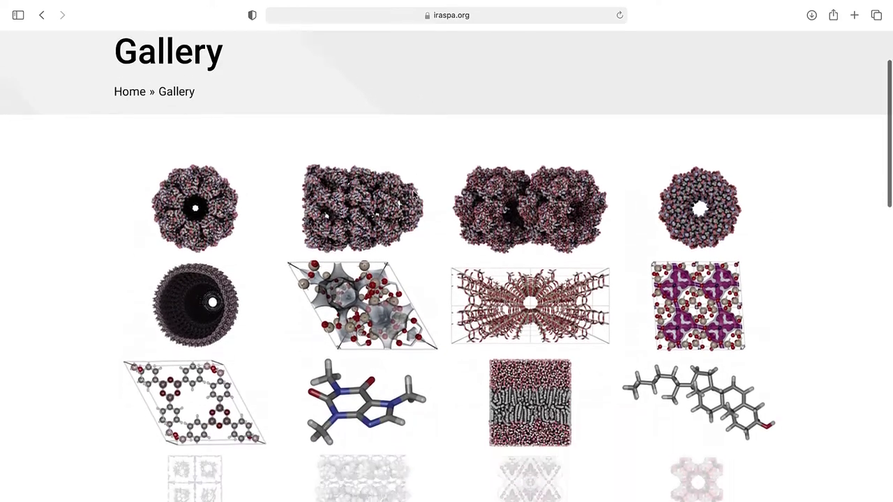
scroll(413, 196, down, 7)
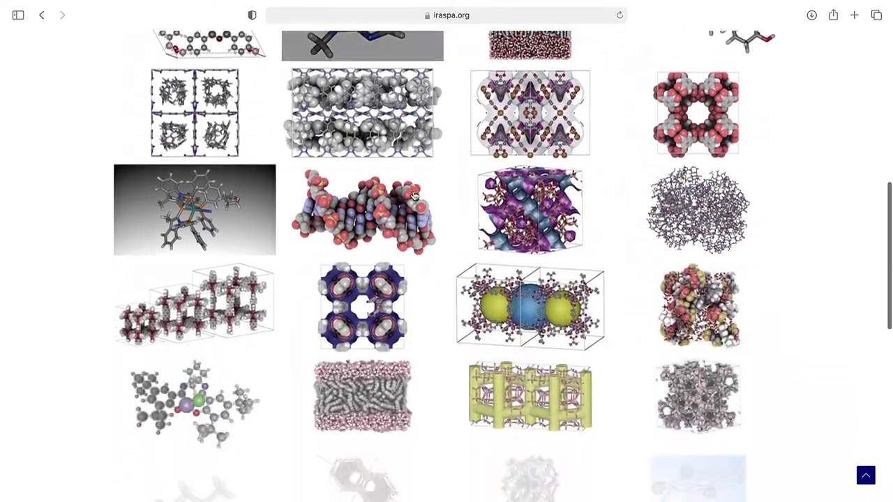
scroll(412, 196, down, 4)
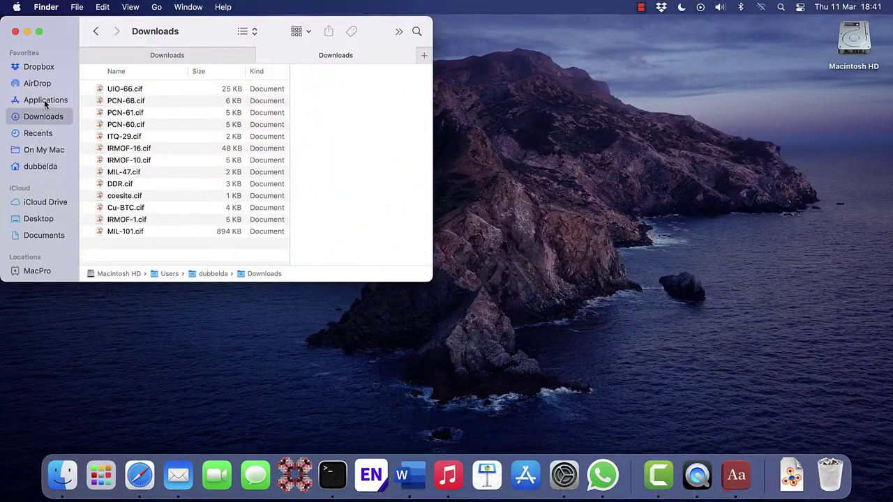
click(44, 100)
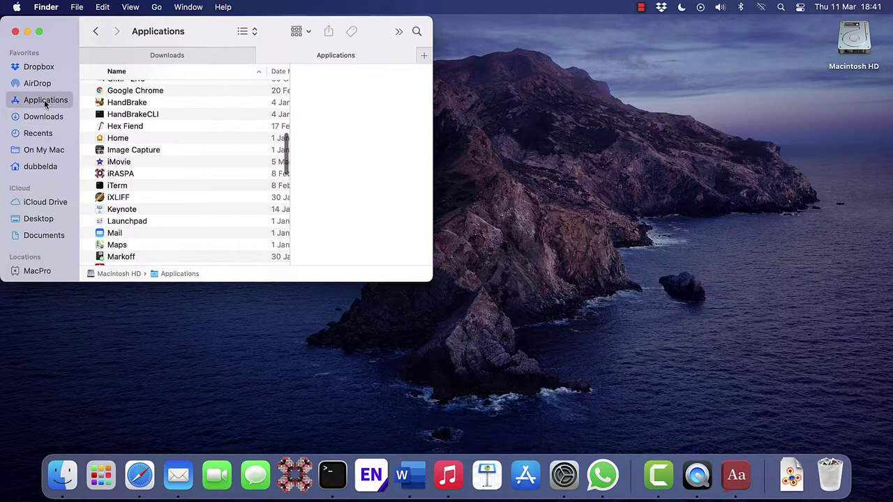
double_click(132, 174)
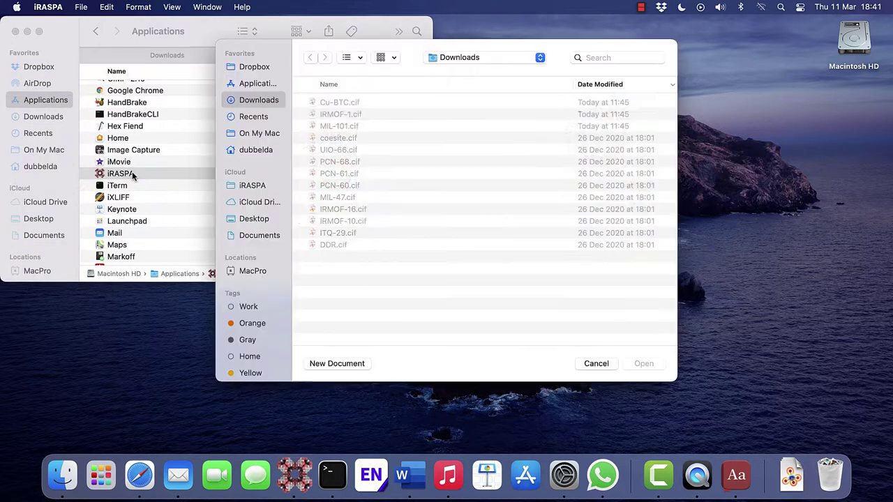
- Start a new full-screen document and load the IRR structure from Gallery > Fun
click(335, 363)
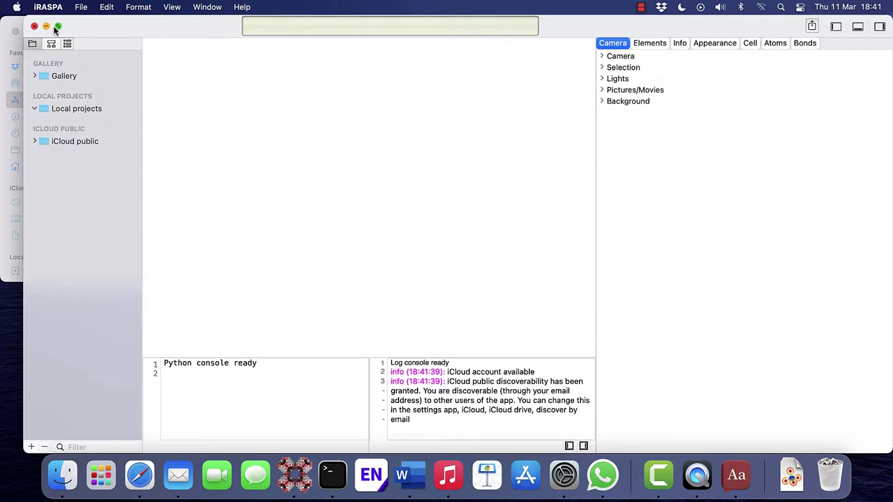
click(57, 26)
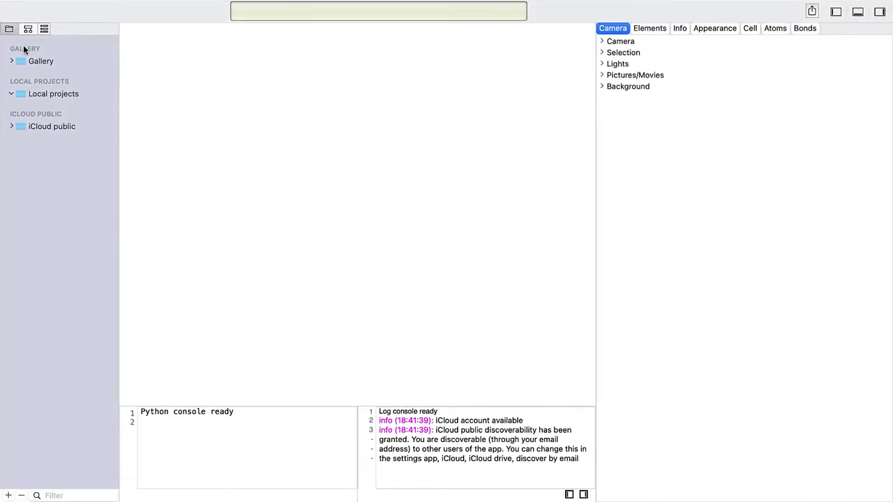
click(12, 62)
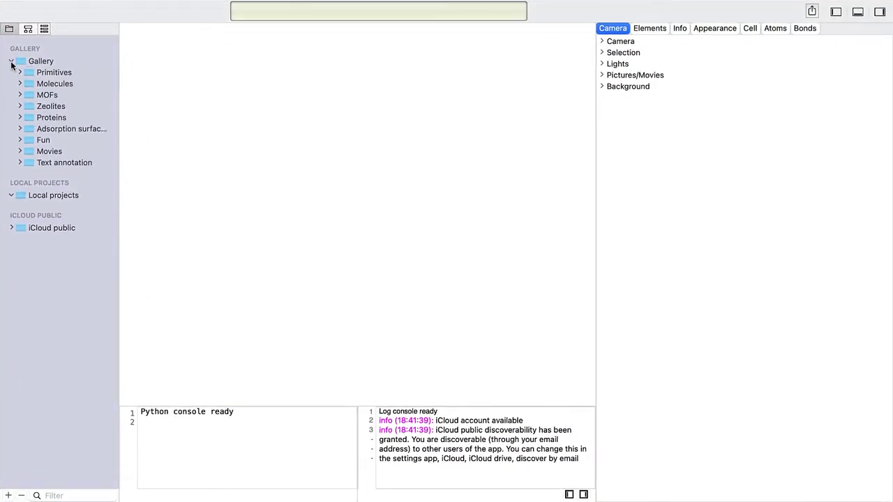
click(19, 140)
click(57, 152)
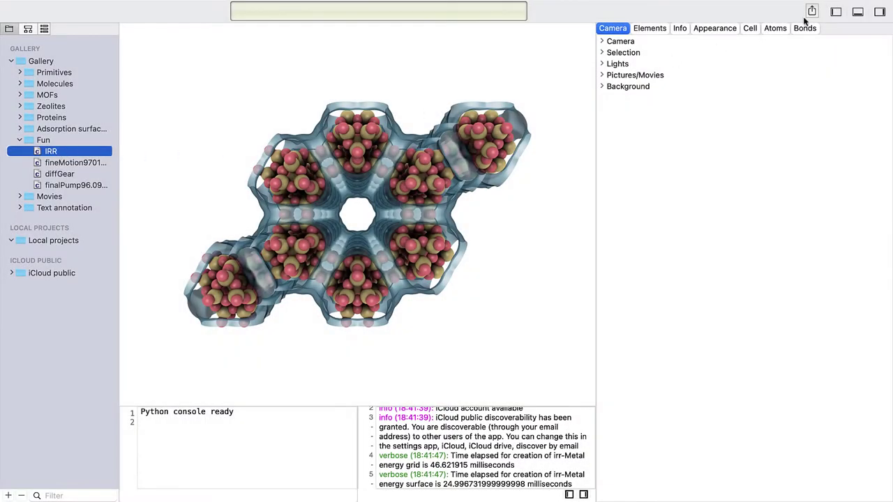
click(878, 13)
click(859, 14)
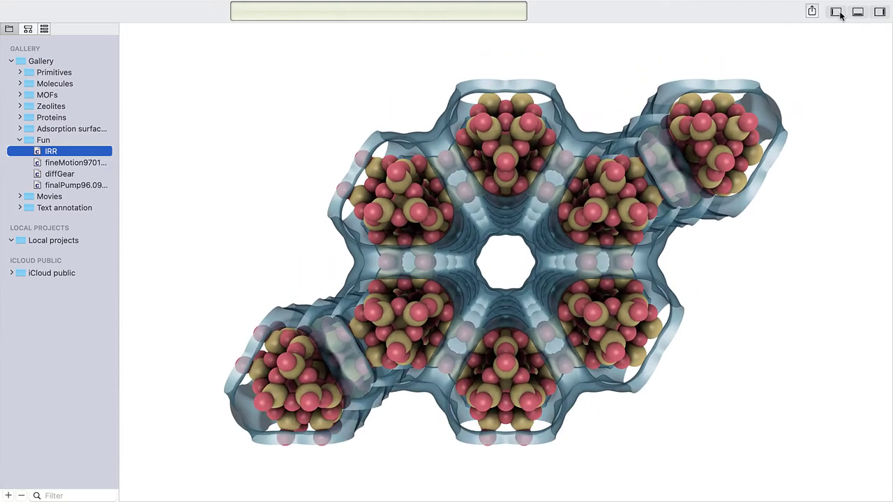
click(835, 13)
click(836, 13)
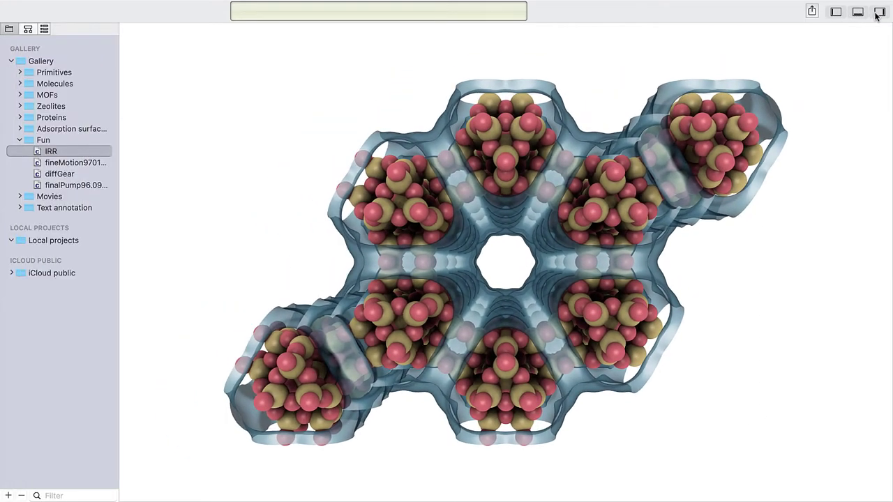
click(878, 13)
click(858, 13)
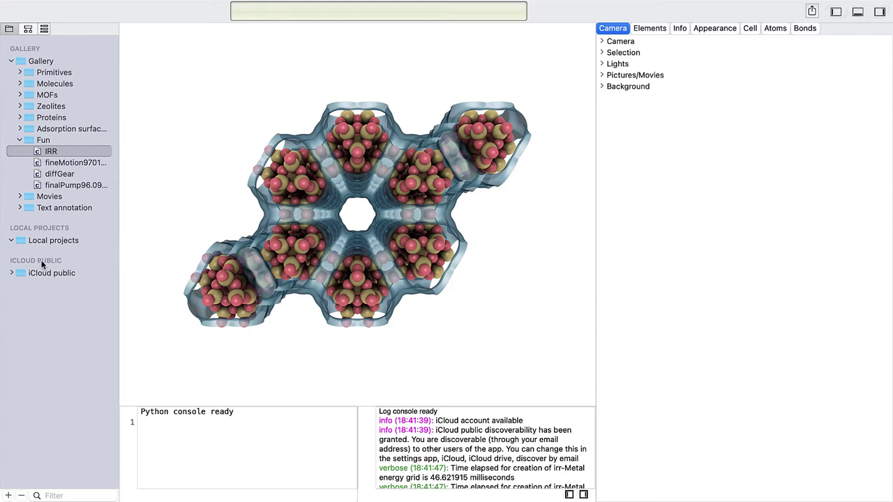
click(13, 274)
click(19, 307)
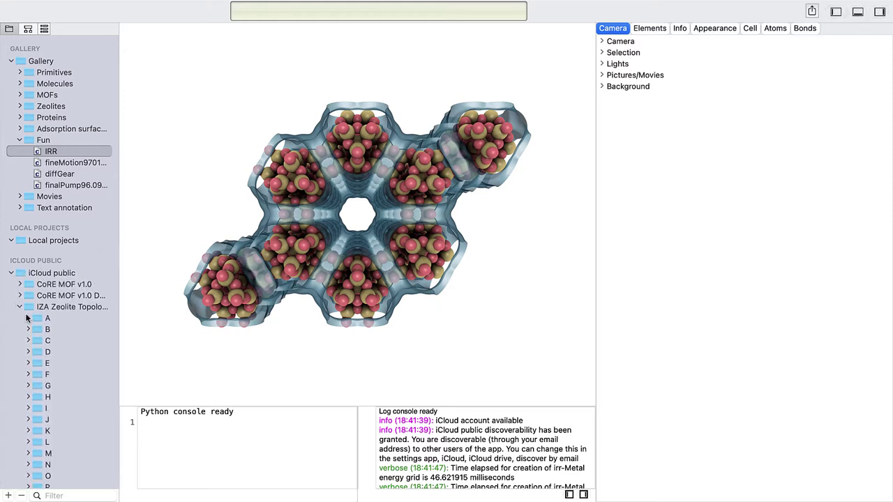
click(28, 318)
click(28, 318)
click(19, 307)
click(12, 273)
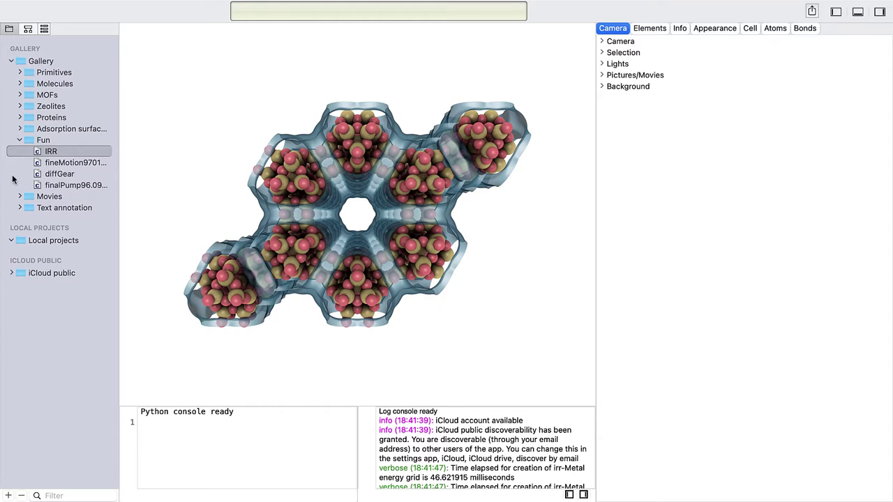
- Load Cu-BTC from the Gallery's MOFs folder and tilt and zoom the view
click(20, 141)
click(20, 95)
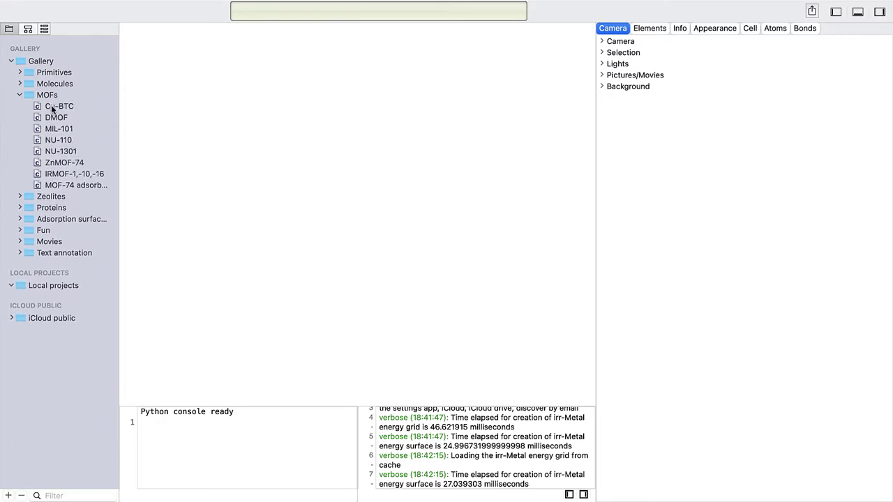
click(59, 106)
drag(132, 155, 351, 200)
scroll(404, 293, up, 5)
scroll(404, 290, down, 7)
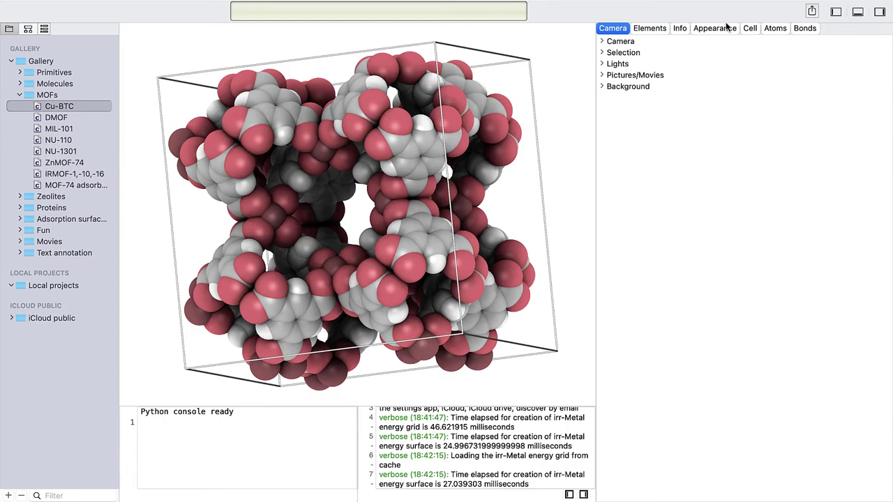
- Show the Atoms appearance settings and drag Cu-BTC into Local projects
click(724, 28)
click(603, 52)
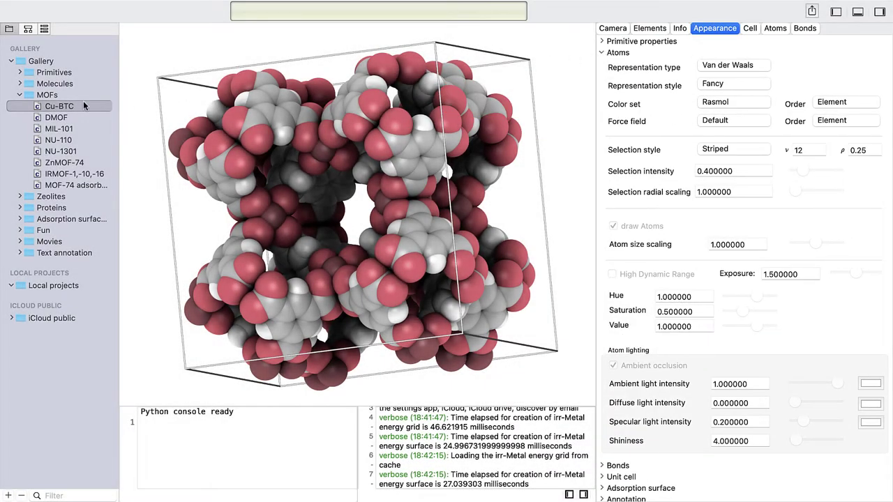
drag(83, 105, 61, 294)
- Select the Cu-BTC copy in Local projects and render its atoms in Licorice style
click(62, 297)
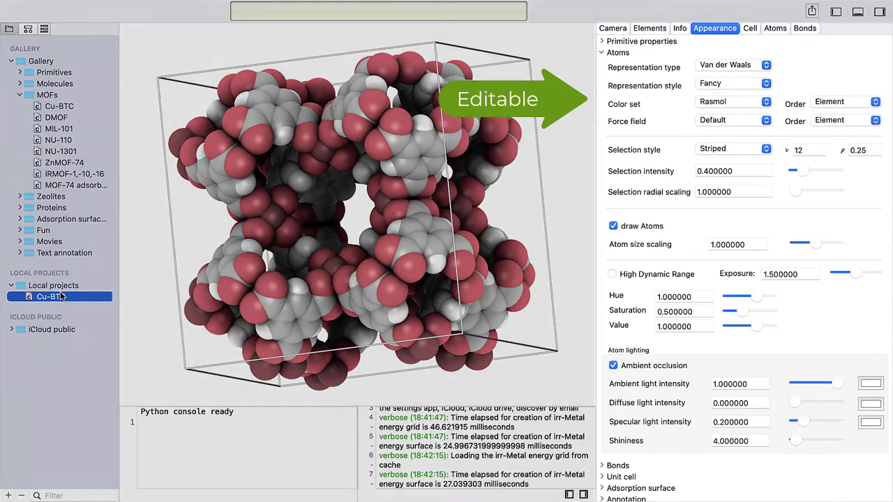
click(730, 85)
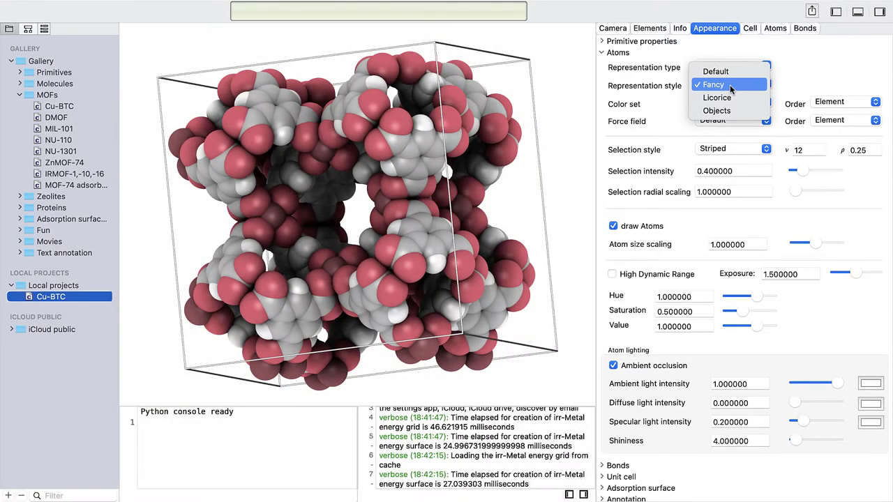
click(730, 73)
click(729, 84)
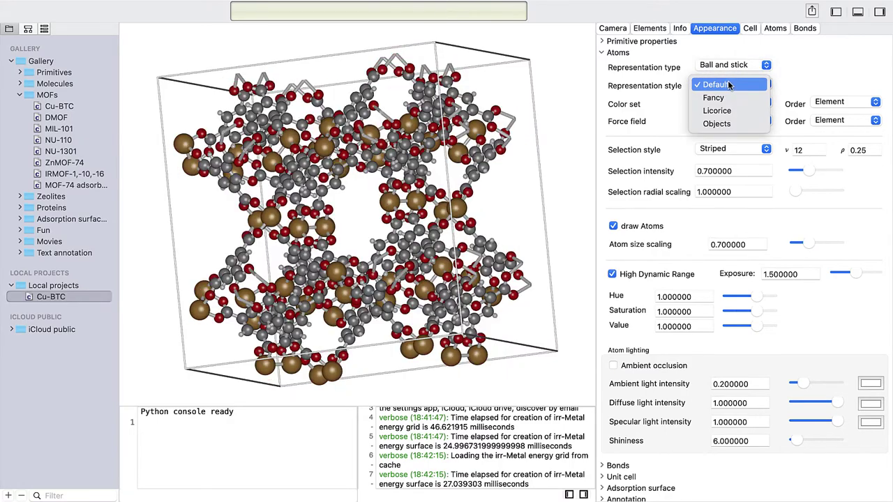
click(716, 110)
drag(303, 137, 352, 298)
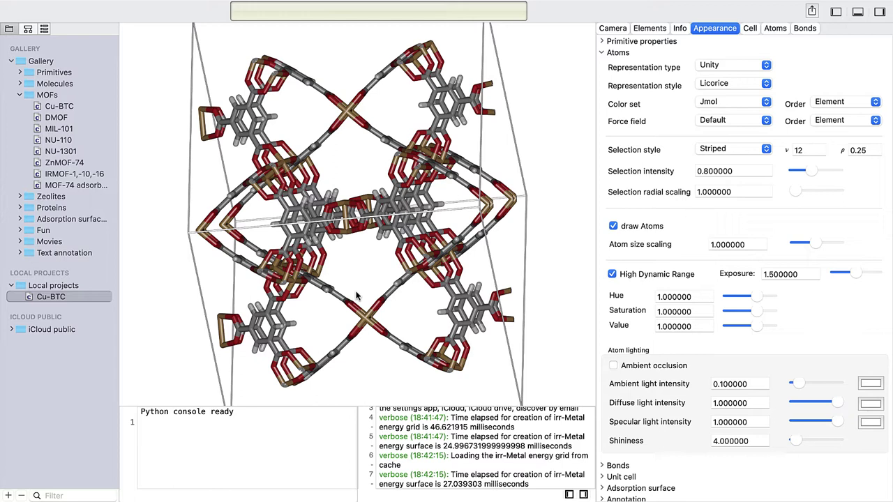
- Import UIO-66.cif from Downloads into Local projects and display it
click(81, 7)
click(98, 71)
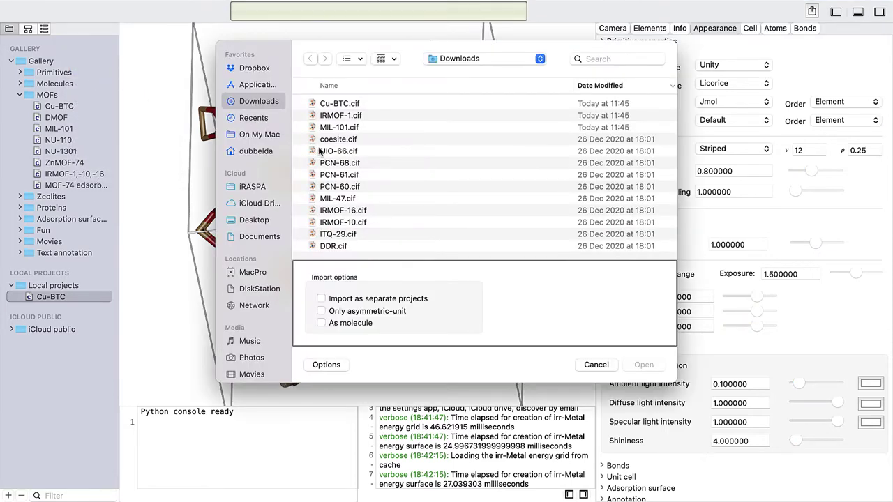
click(337, 150)
click(644, 364)
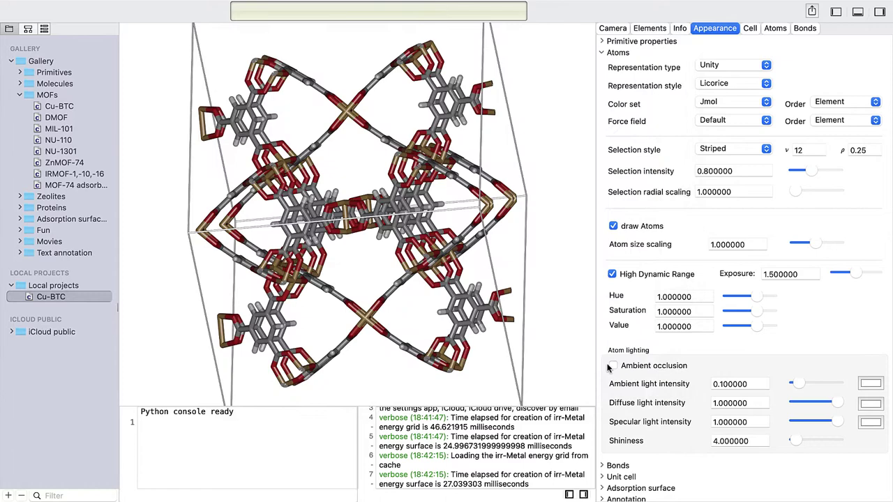
click(65, 309)
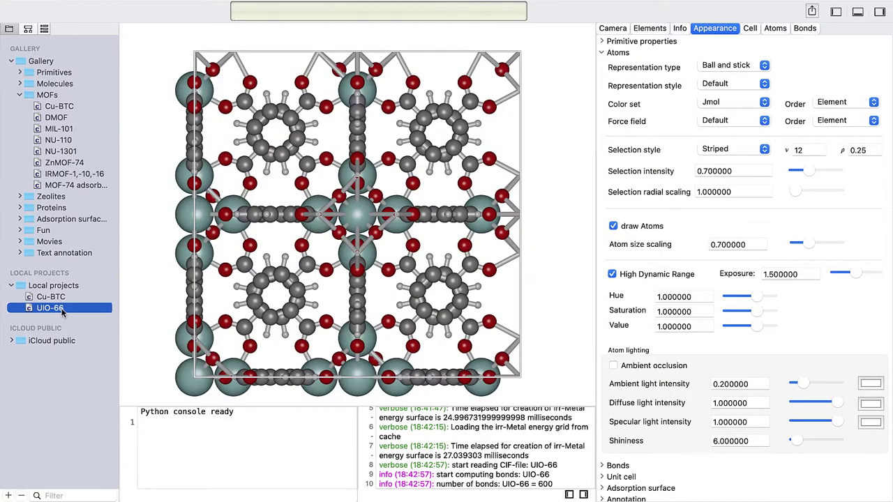
click(80, 7)
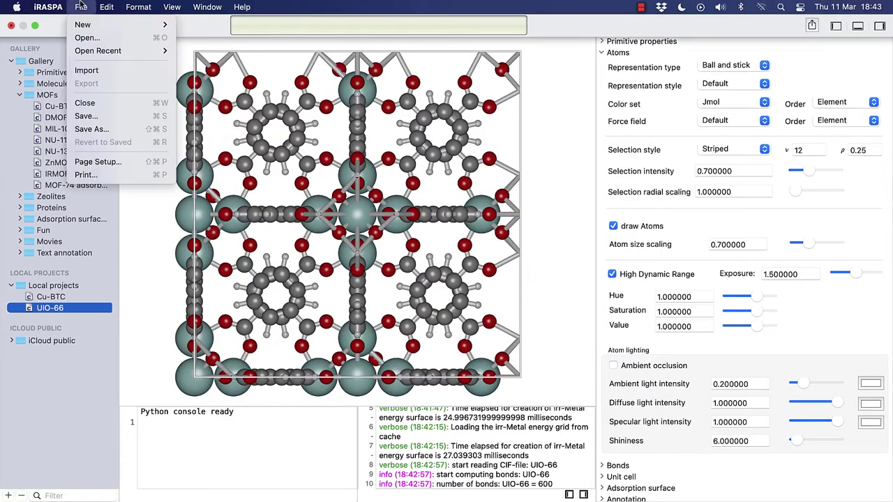
- Import IRMOF-1, IRMOF-10 and IRMOF-16 CIFs as one project and rotate IRMOF-1
click(87, 71)
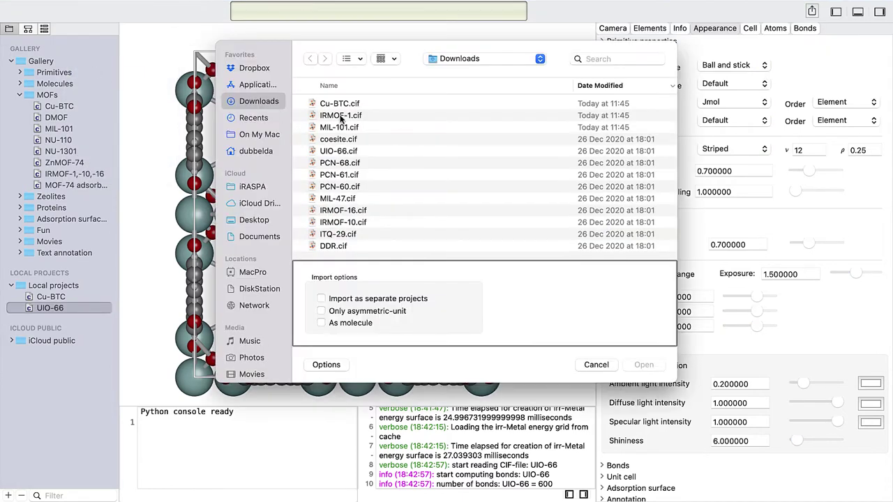
click(340, 117)
super+click(351, 222)
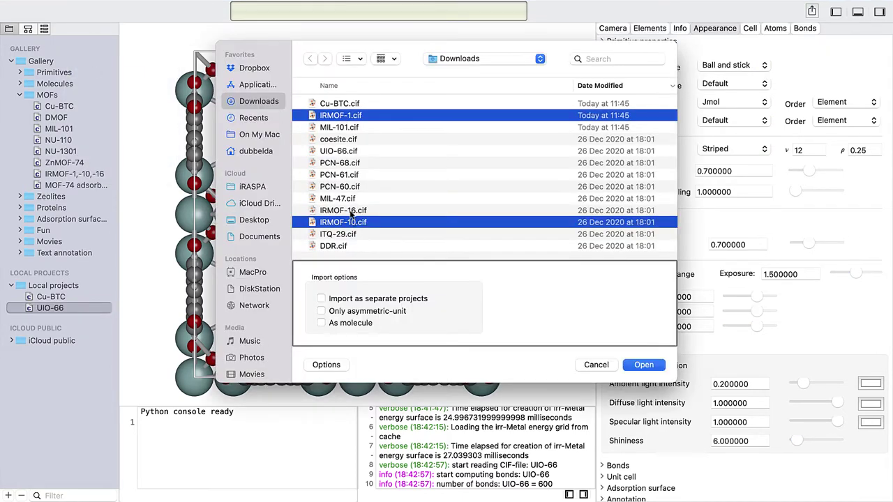
super+click(350, 211)
click(643, 364)
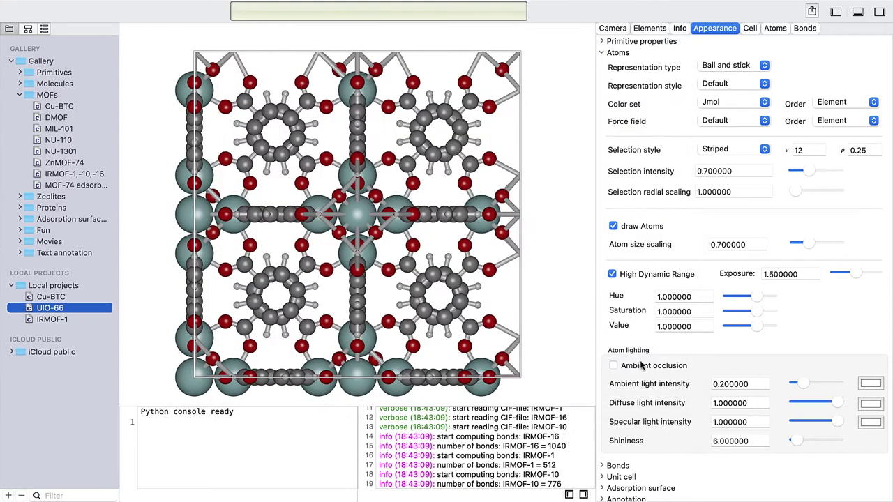
click(60, 324)
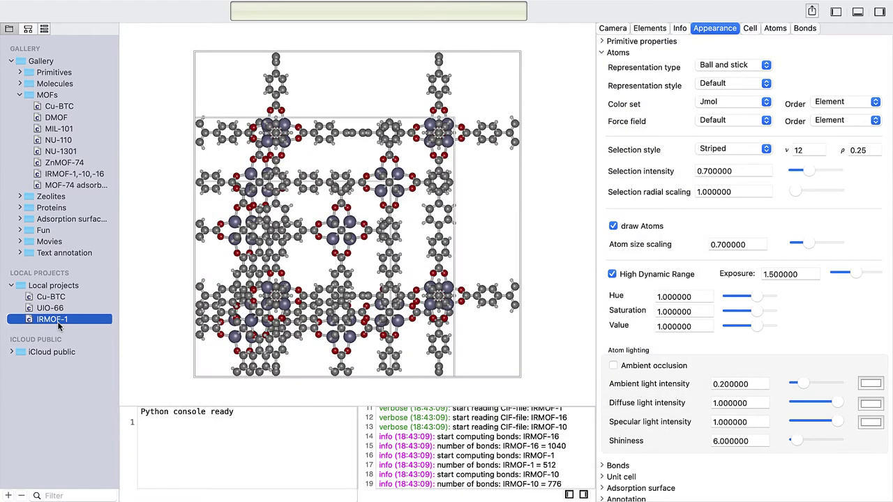
drag(223, 320, 208, 202)
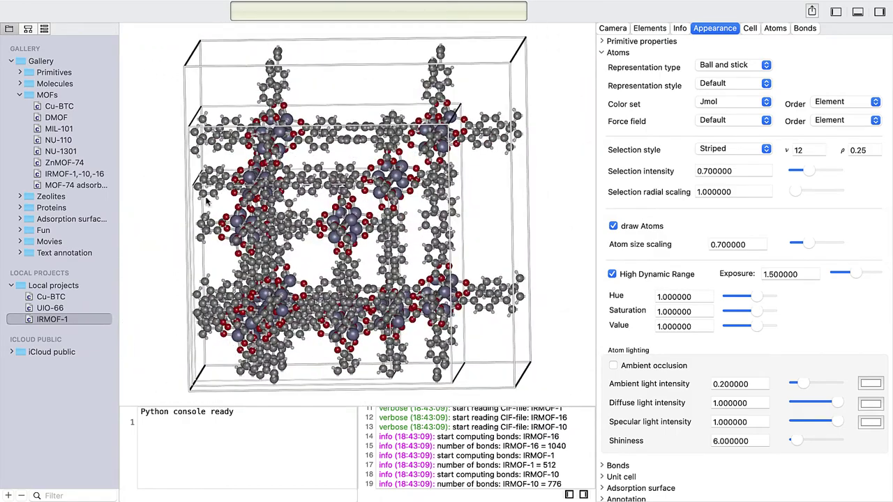
- Import IRMOF-1, IRMOF-10 and IRMOF-16 CIFs with 'Import as separate projects' ticked
click(79, 7)
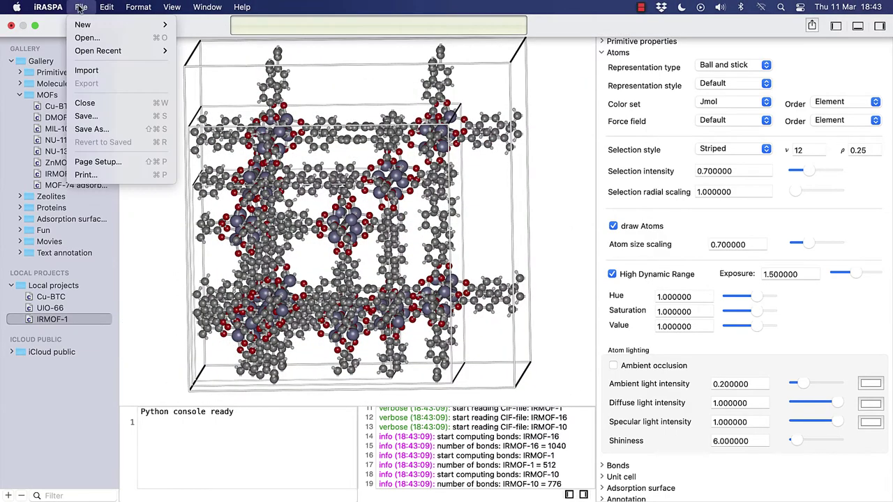
click(96, 68)
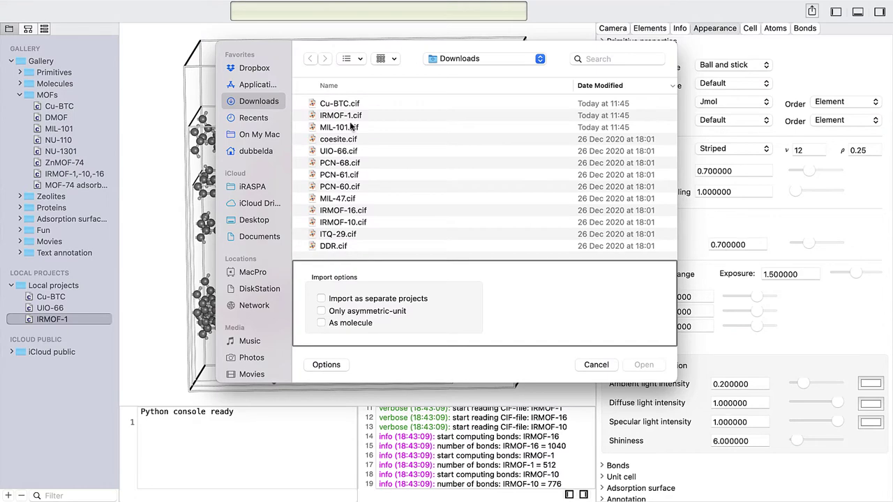
click(352, 117)
super+click(356, 223)
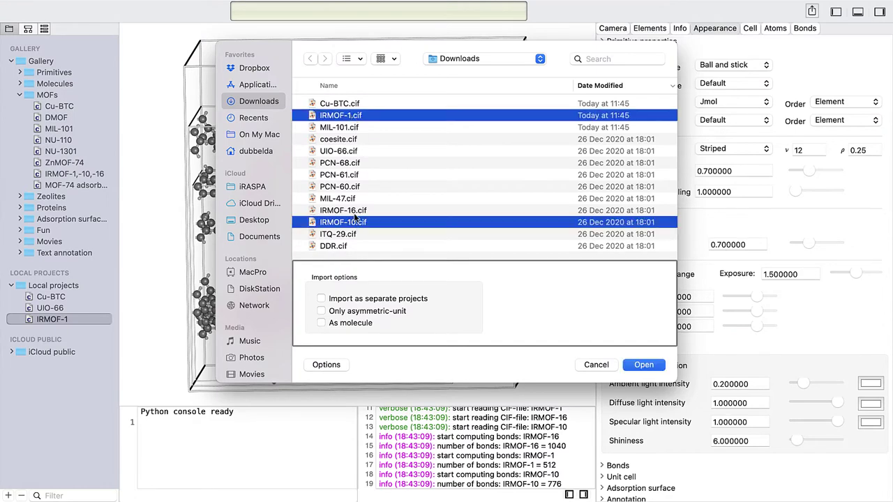
super+click(353, 211)
click(321, 299)
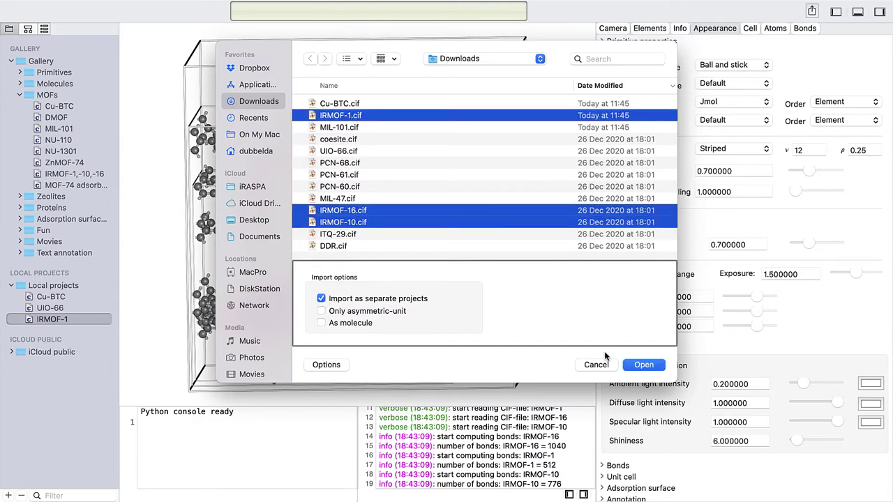
click(636, 365)
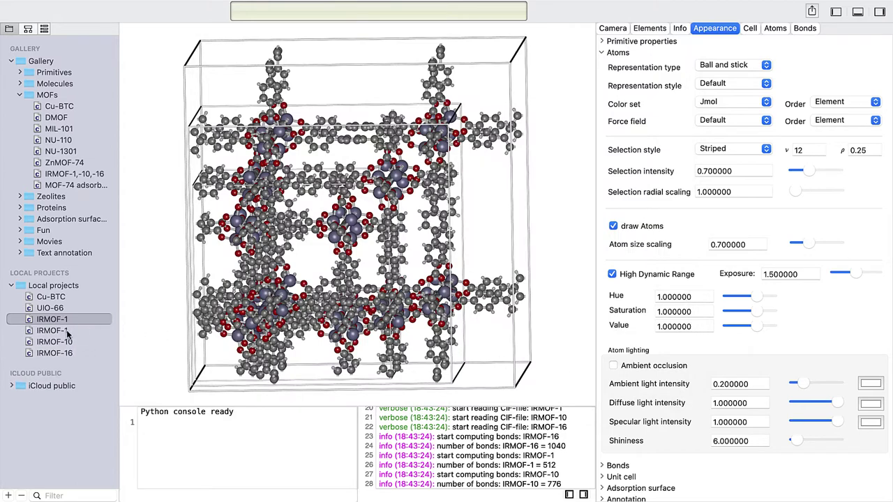
- View the IRMOF-1, IRMOF-10 and IRMOF-16 projects in turn, ending on IRMOF-16
click(68, 331)
click(68, 342)
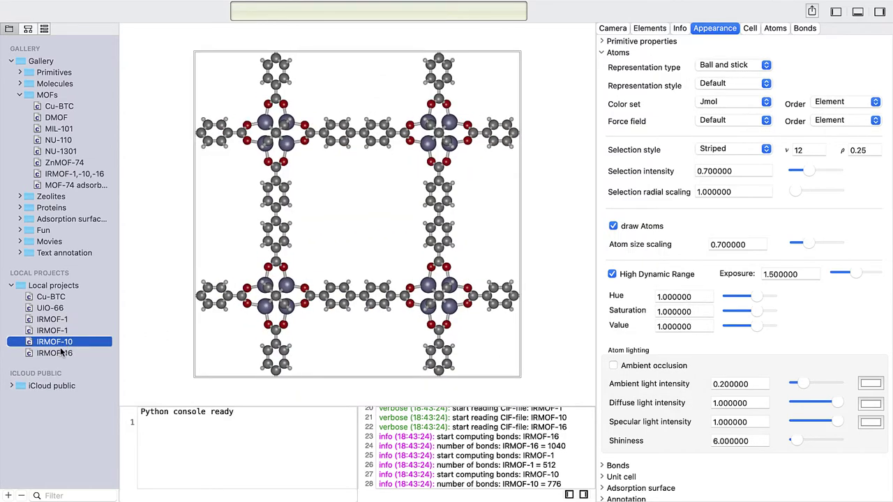
click(61, 353)
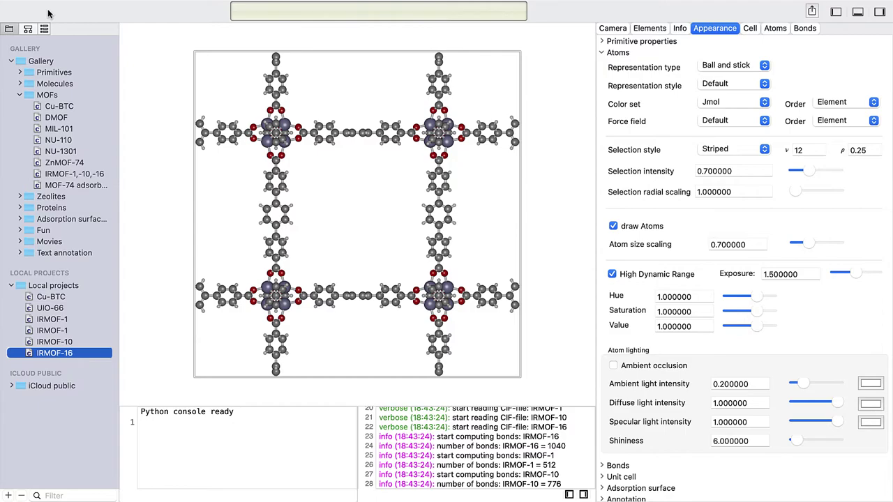
- Take iRASPA out of full screen and show Finder's Downloads folder
click(36, 26)
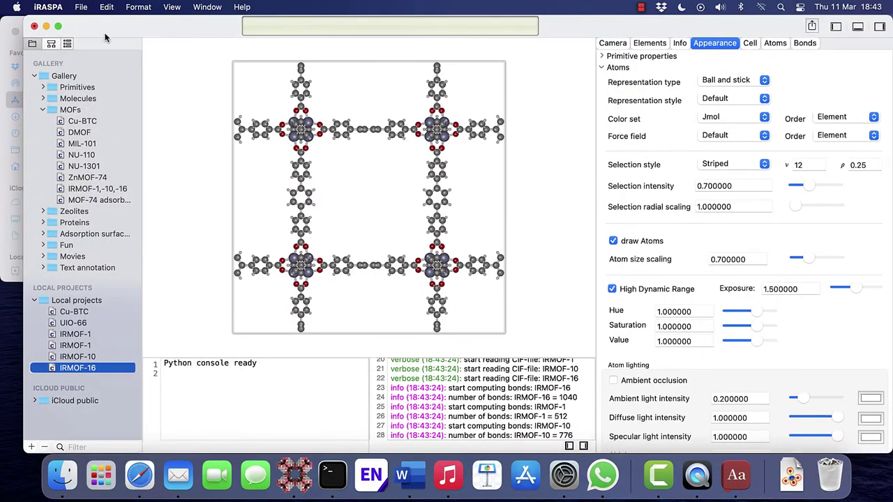
drag(115, 25, 494, 26)
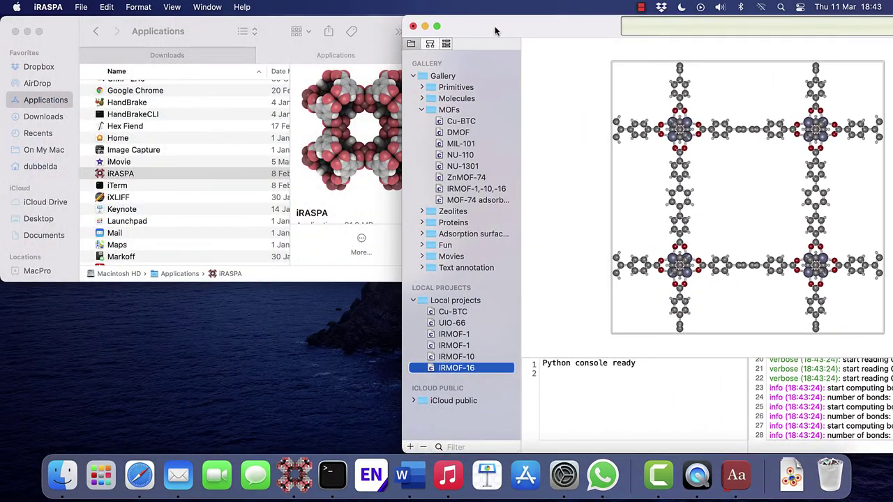
click(202, 56)
click(203, 56)
- Drag DDR.cif, coesite.cif and Cu-BTC.cif into Local projects and view each
click(136, 185)
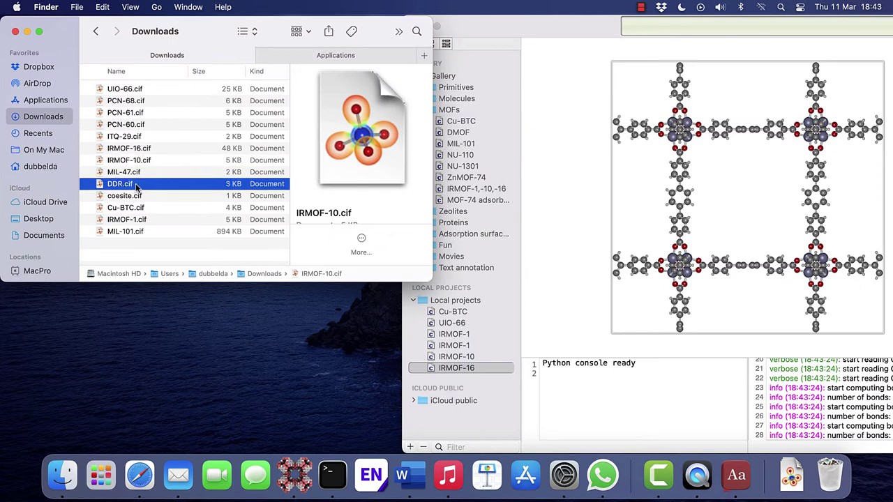
shift+click(137, 207)
drag(138, 197, 454, 312)
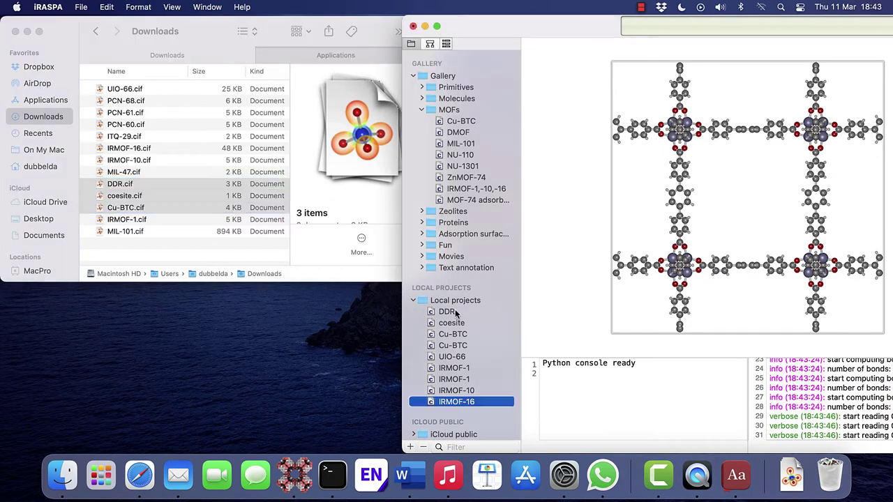
click(452, 313)
click(453, 323)
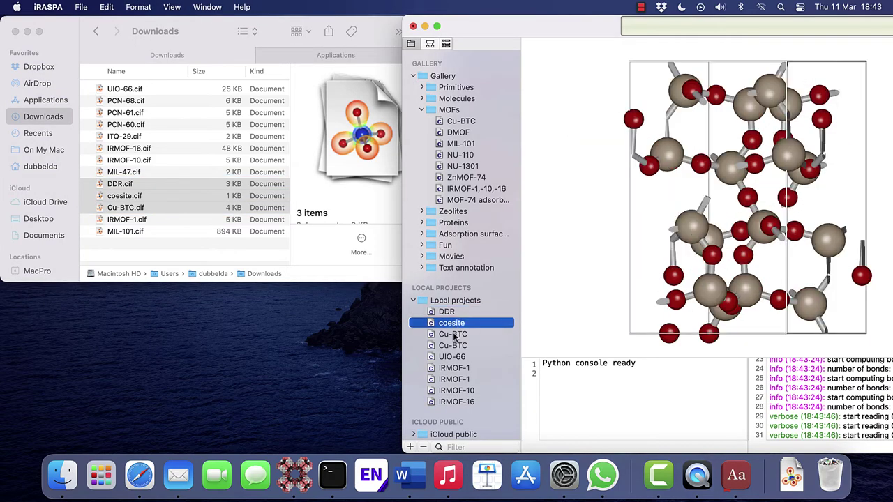
click(453, 335)
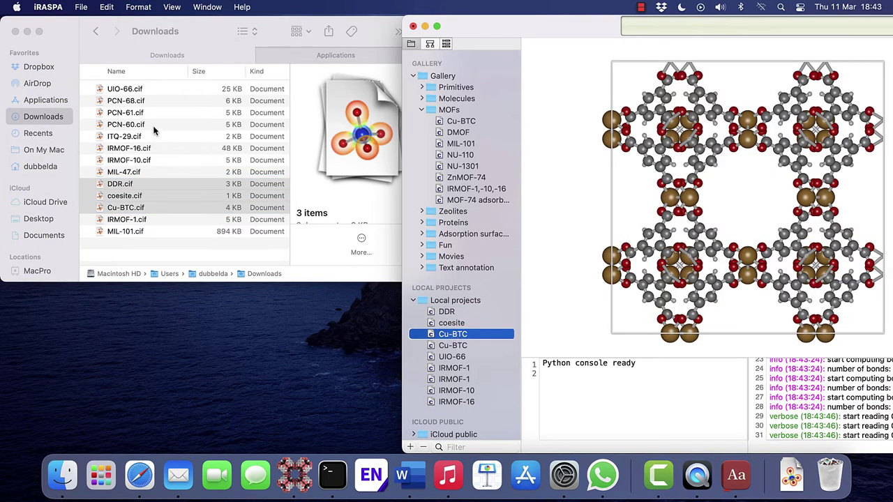
- Copy PCN-68, PCN-61 and PCN-60 CIFs from Finder, paste them into Local projects, and view PCN-61 and PCN-60
click(133, 112)
click(136, 103)
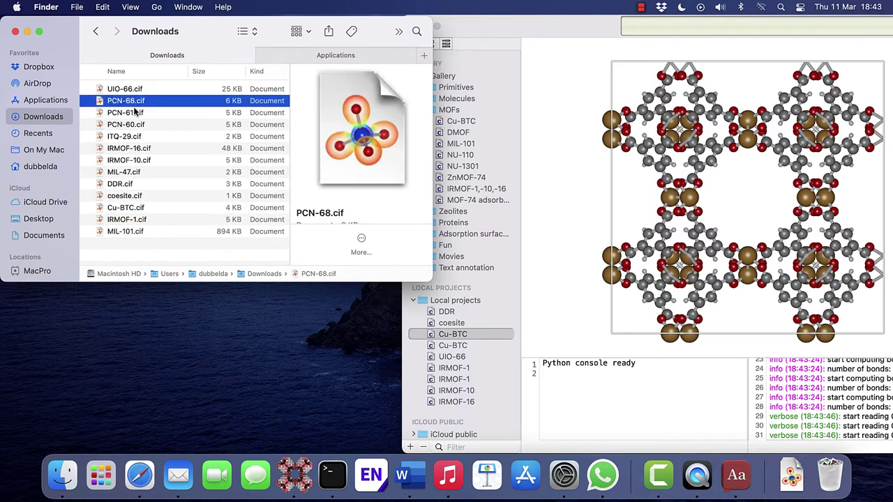
shift+click(132, 124)
key(super+c)
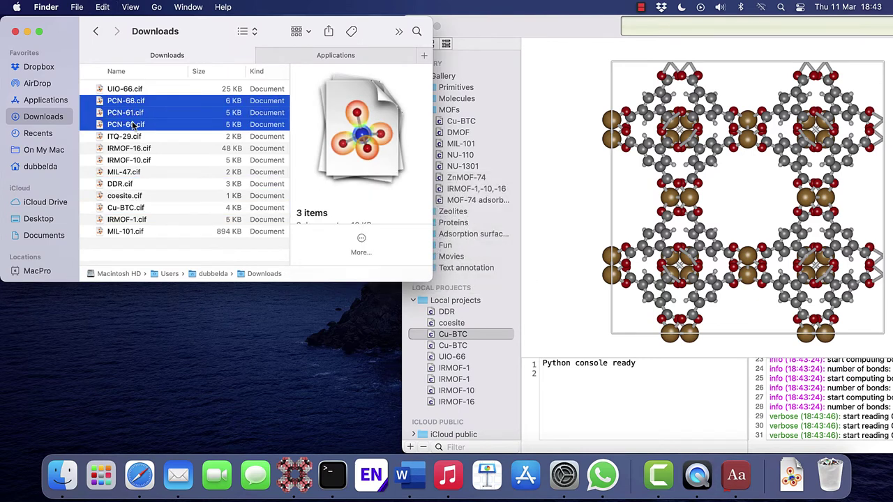
click(471, 335)
key(super+v)
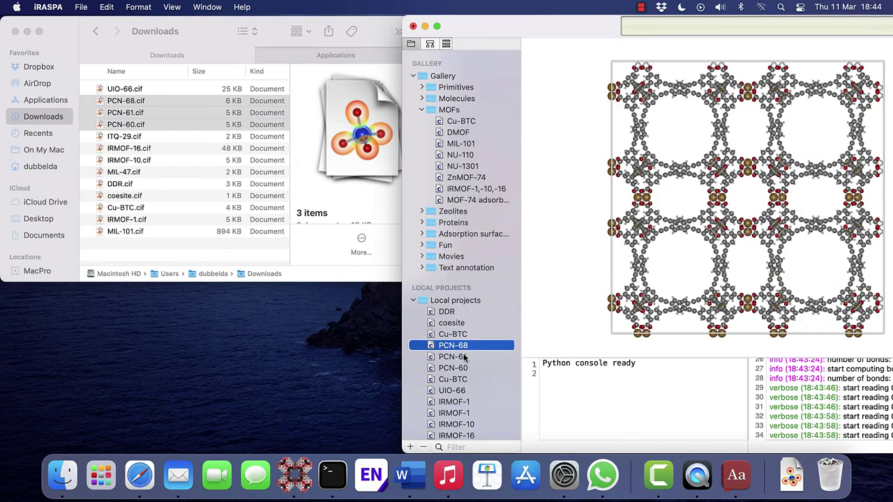
click(463, 357)
click(463, 368)
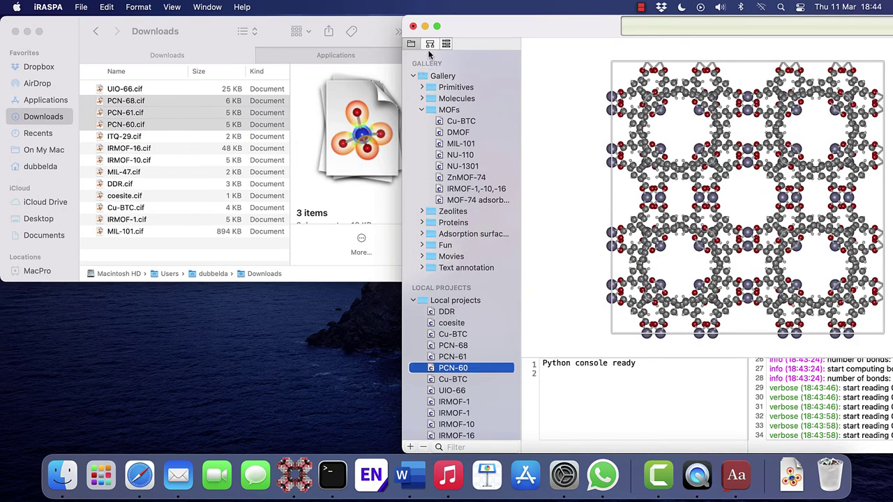
- Go full screen, set PCN-60's representation style to Fancy, and rotate the view
click(436, 27)
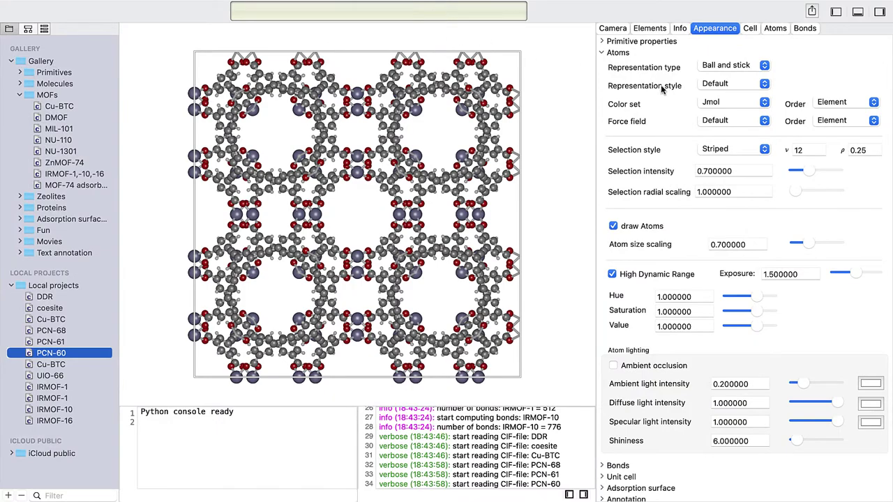
click(721, 85)
click(720, 100)
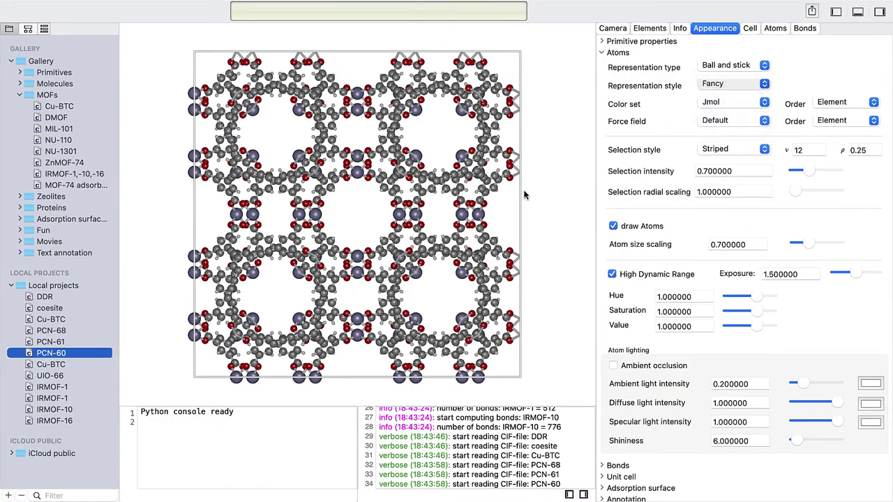
mouse_move(520, 194)
mouse_down()
mouse_move(279, 212)
mouse_move(338, 240)
mouse_move(512, 209)
mouse_up()
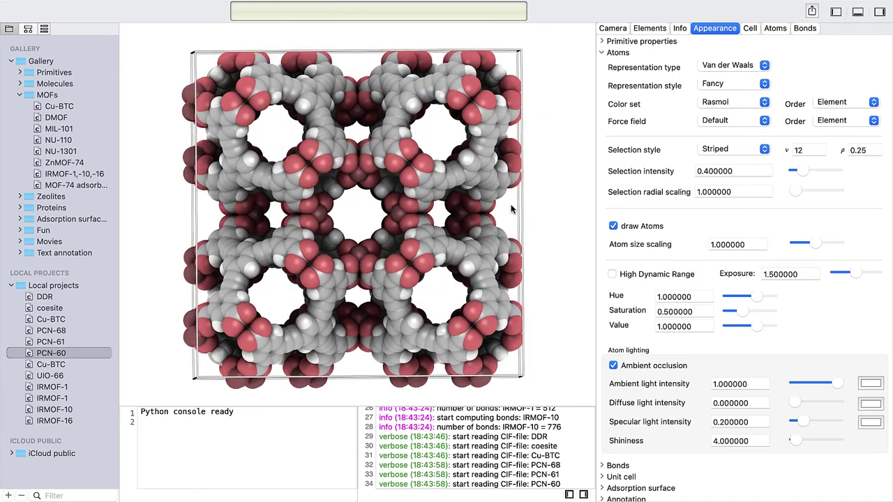